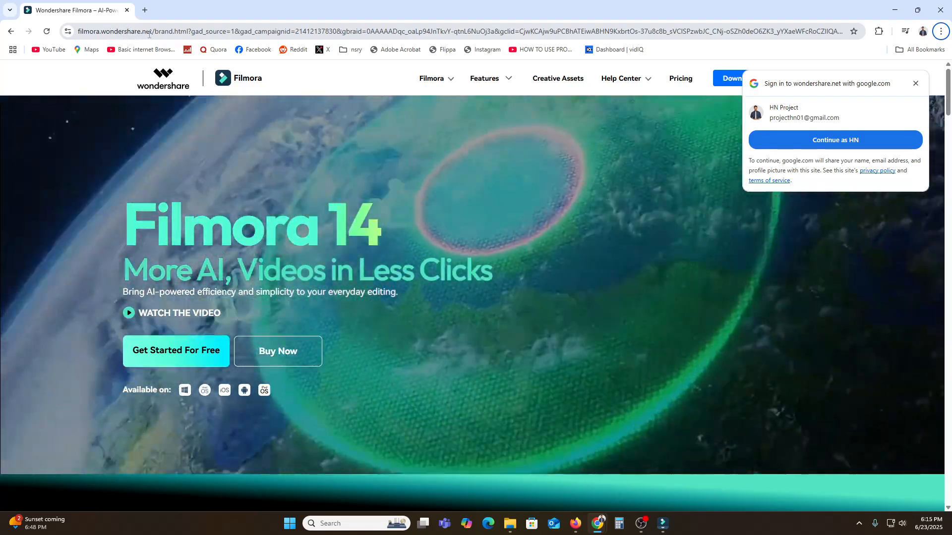
- Dismiss the Google sign-in prompt and look over the feature sections of the Filmora 14 product page
{"action": "scroll", "coordinate": [212, 321], "scroll_direction": "down", "scroll_amount": 2}
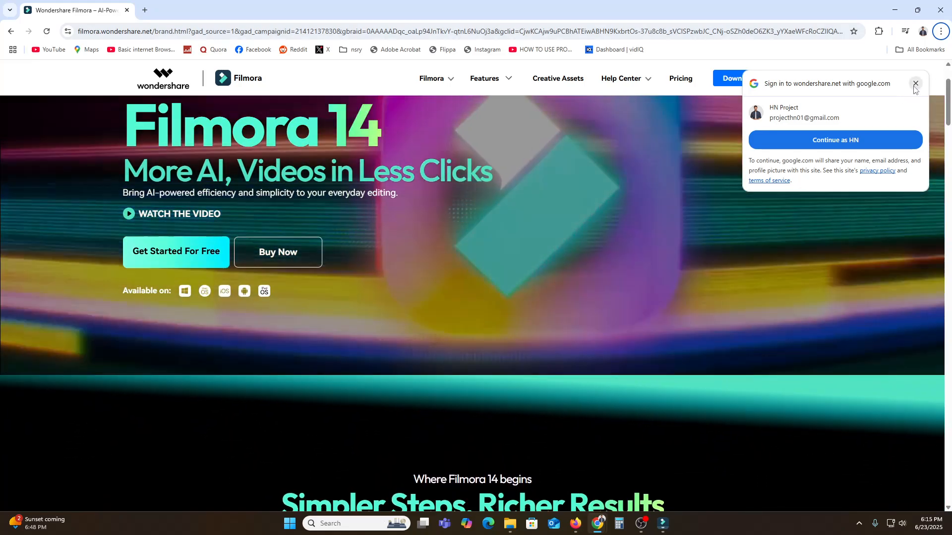
{"action": "left_click", "coordinate": [916, 84]}
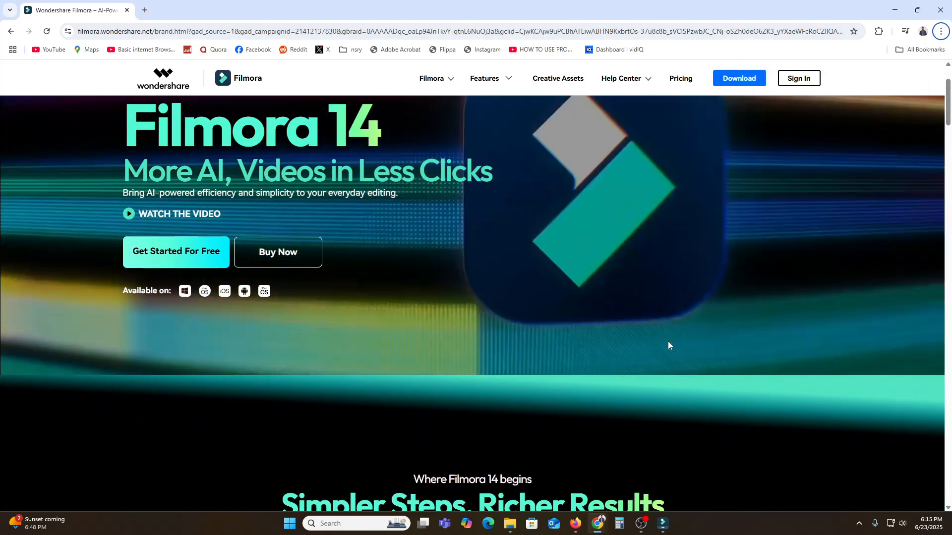
{"action": "scroll", "coordinate": [655, 367], "scroll_direction": "down", "scroll_amount": 8}
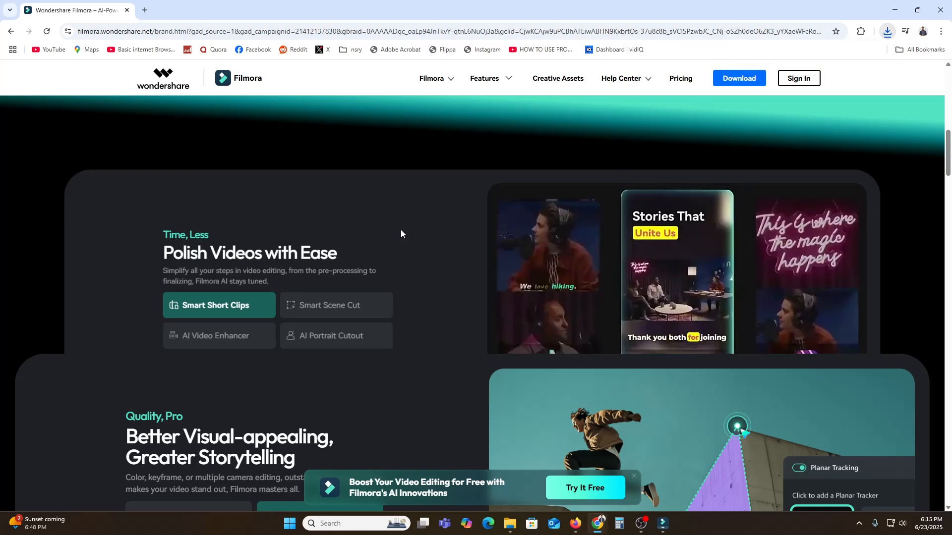
{"action": "scroll", "coordinate": [399, 228], "scroll_direction": "up", "scroll_amount": 8}
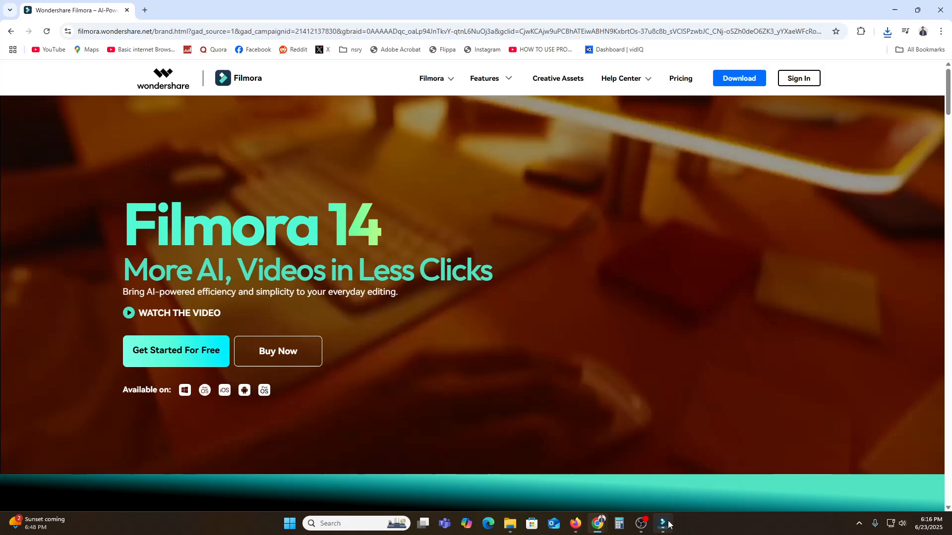
- Switch to Wondershare Filmora, create a new project, and close the V14.7.4 release notes after reading through them
{"action": "left_click", "coordinate": [663, 523]}
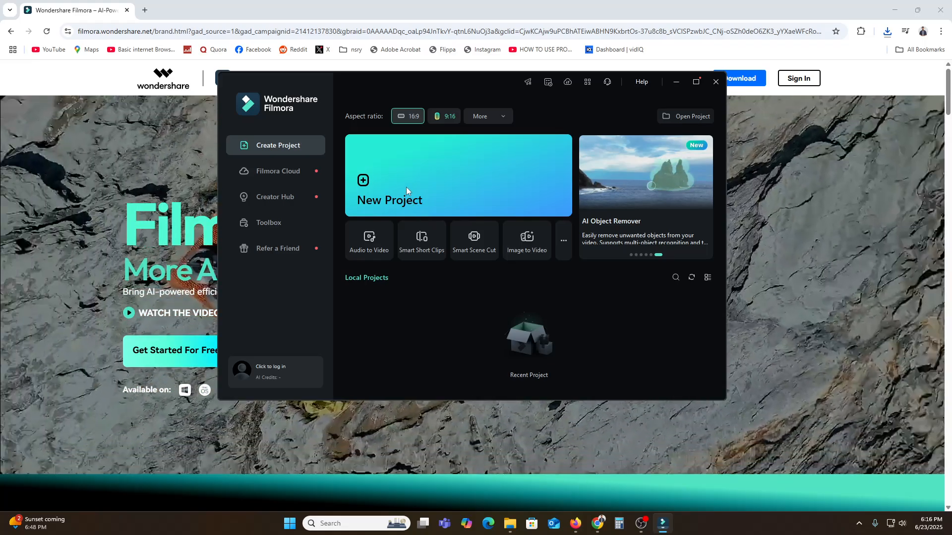
{"action": "left_click", "coordinate": [406, 187]}
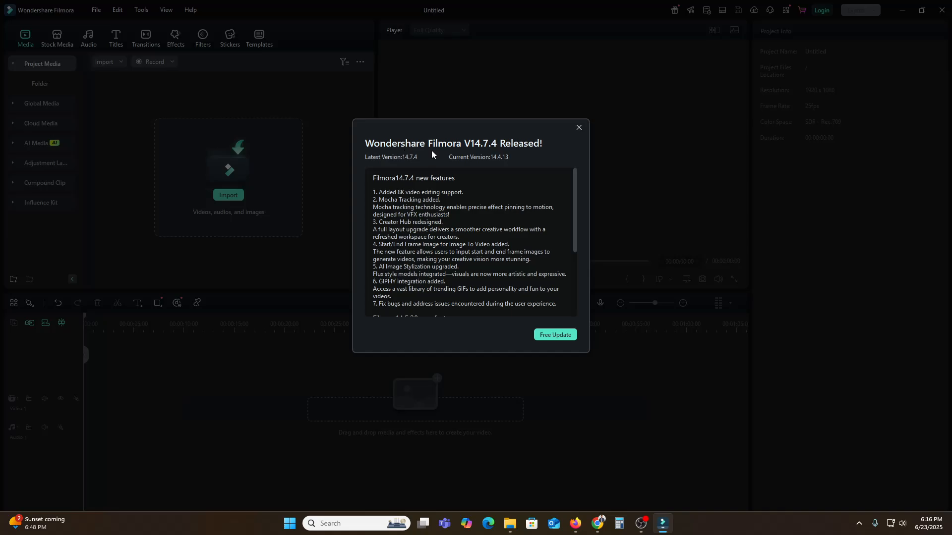
{"action": "scroll", "coordinate": [484, 253], "scroll_direction": "down", "scroll_amount": 3}
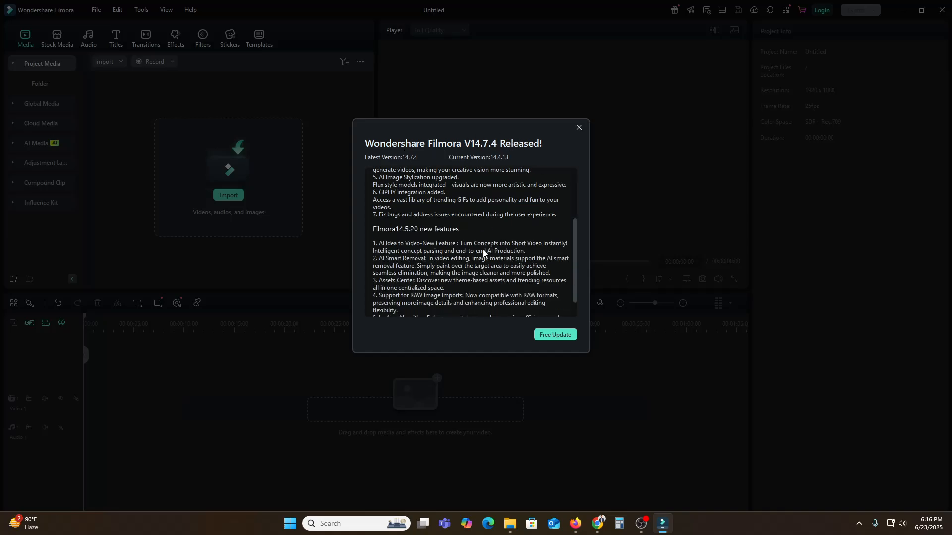
{"action": "scroll", "coordinate": [484, 253], "scroll_direction": "down", "scroll_amount": 1}
{"action": "scroll", "coordinate": [493, 268], "scroll_direction": "up", "scroll_amount": 4}
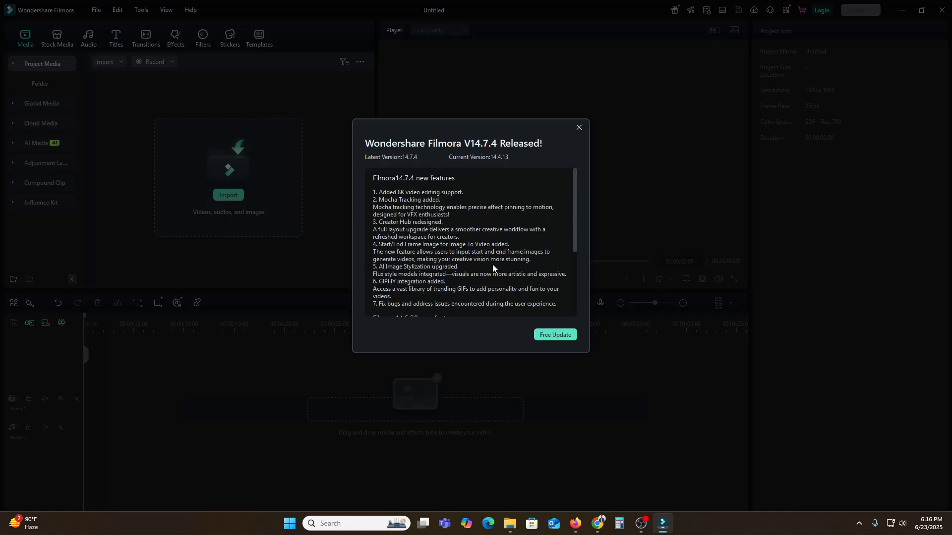
{"action": "left_click", "coordinate": [579, 128]}
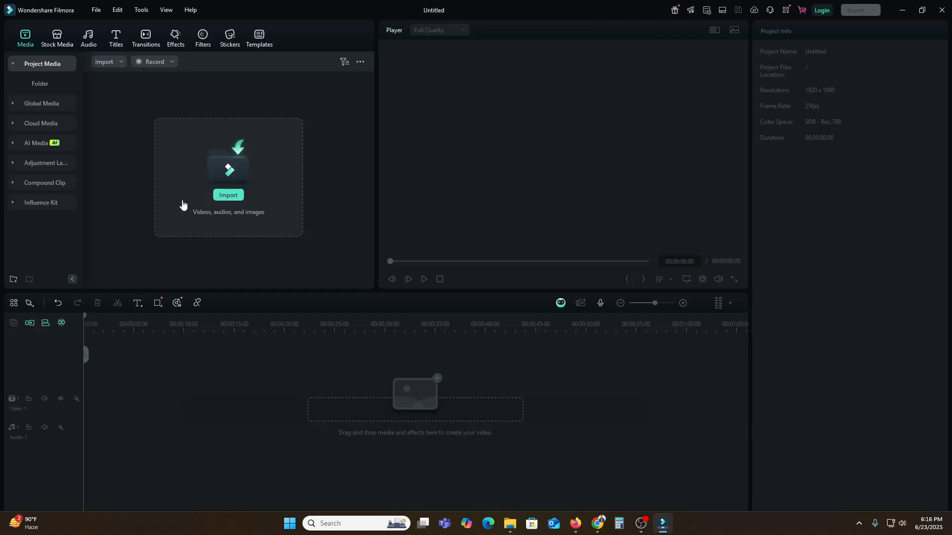
- Import the video "How To Speed Up A Video On Canva 2025 Quick & EASY (online-video-cutter.com)" from the Downloads folder
{"action": "left_click", "coordinate": [225, 197]}
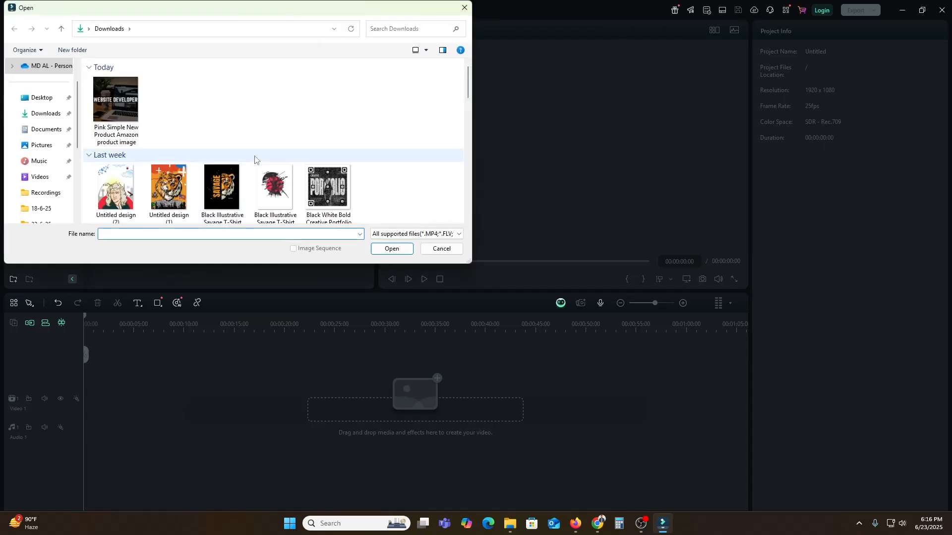
{"action": "scroll", "coordinate": [297, 163], "scroll_direction": "down", "scroll_amount": 2}
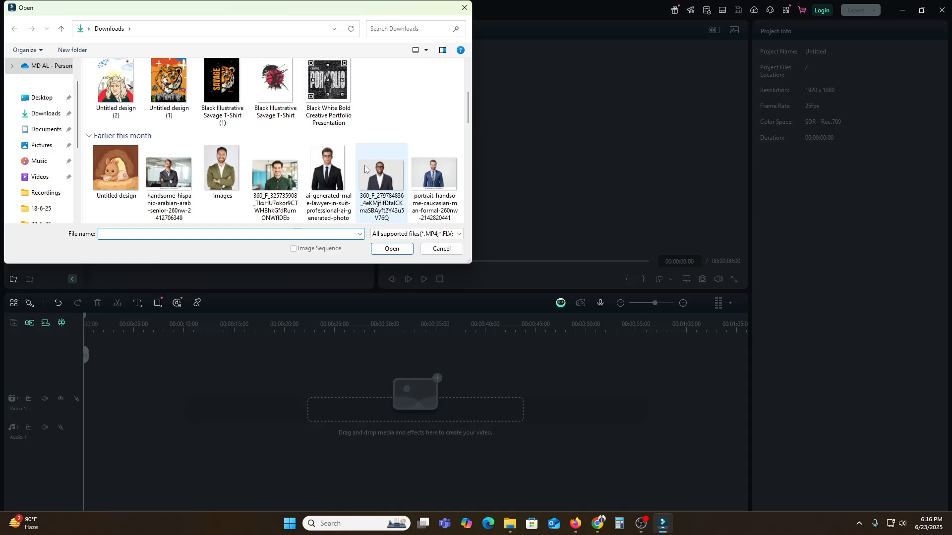
{"action": "scroll", "coordinate": [366, 165], "scroll_direction": "down", "scroll_amount": 10}
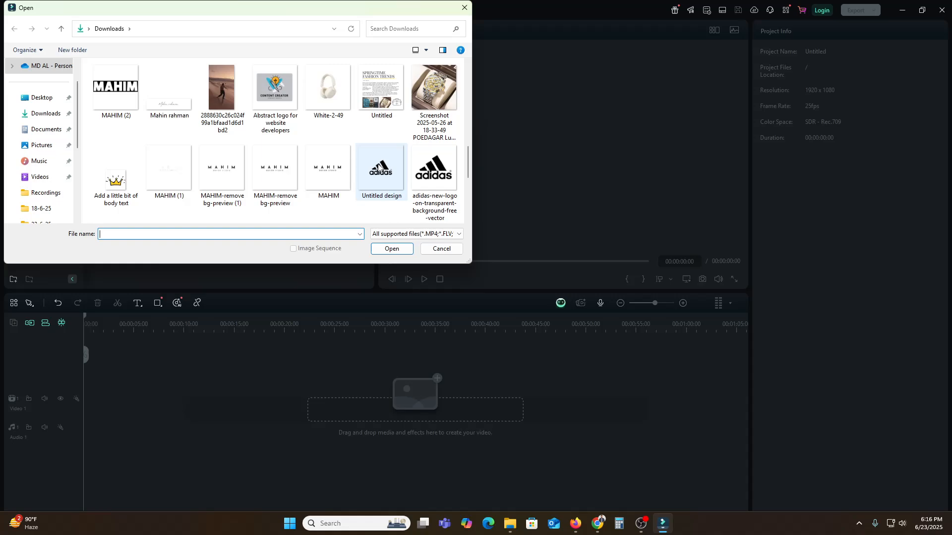
{"action": "scroll", "coordinate": [378, 167], "scroll_direction": "down", "scroll_amount": 3}
{"action": "scroll", "coordinate": [378, 167], "scroll_direction": "down", "scroll_amount": 2}
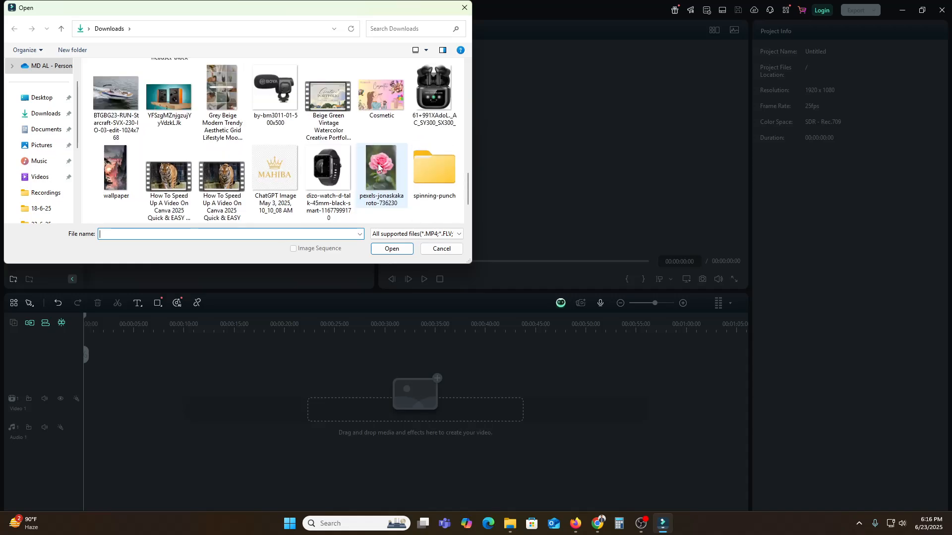
{"action": "scroll", "coordinate": [378, 166], "scroll_direction": "down", "scroll_amount": 2}
{"action": "left_click", "coordinate": [175, 117]}
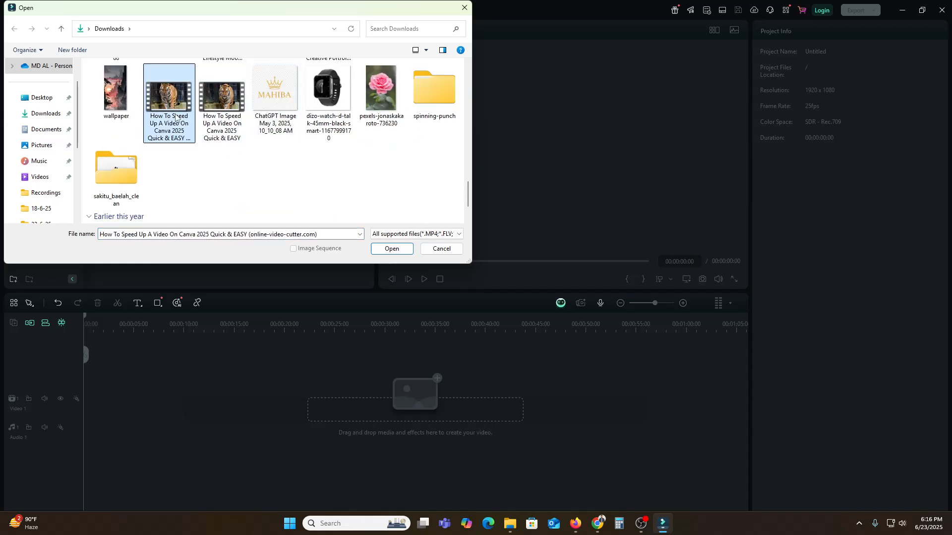
{"action": "left_click", "coordinate": [212, 114]}
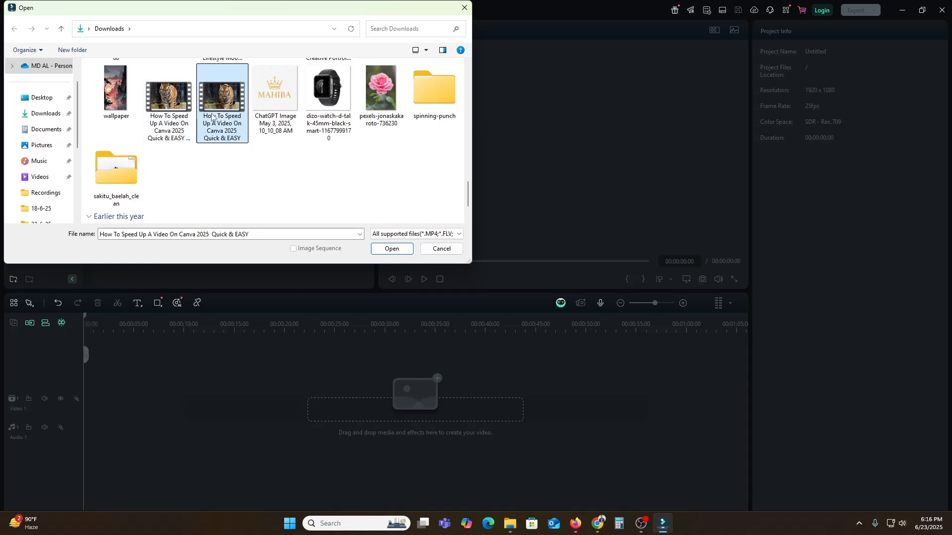
{"action": "double_click", "coordinate": [163, 109]}
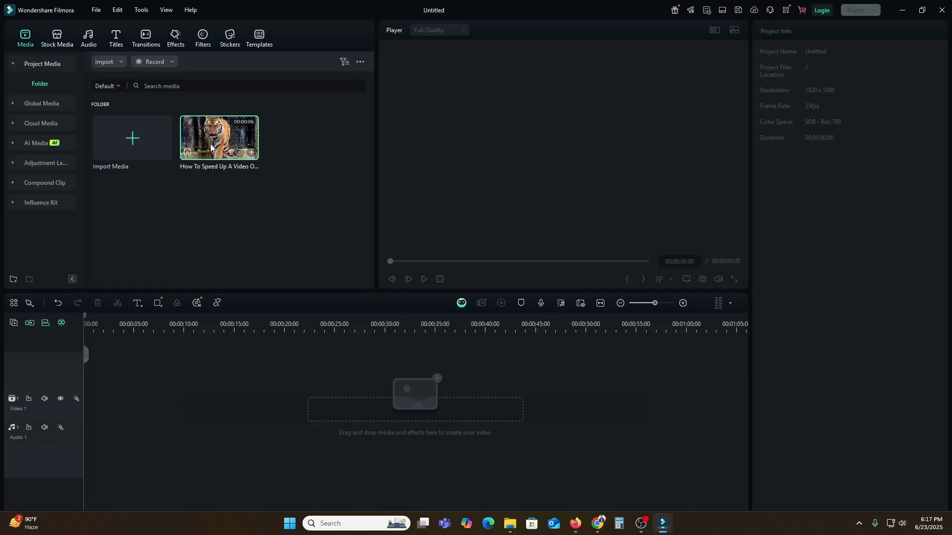
{"action": "right_click", "coordinate": [225, 213]}
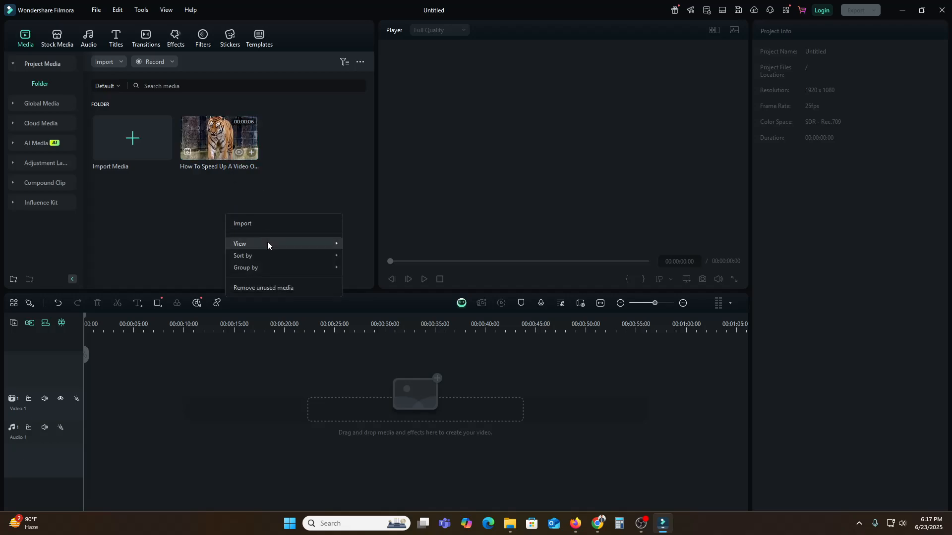
{"action": "mouse_move", "coordinate": [273, 267]}
{"action": "left_click", "coordinate": [141, 193]}
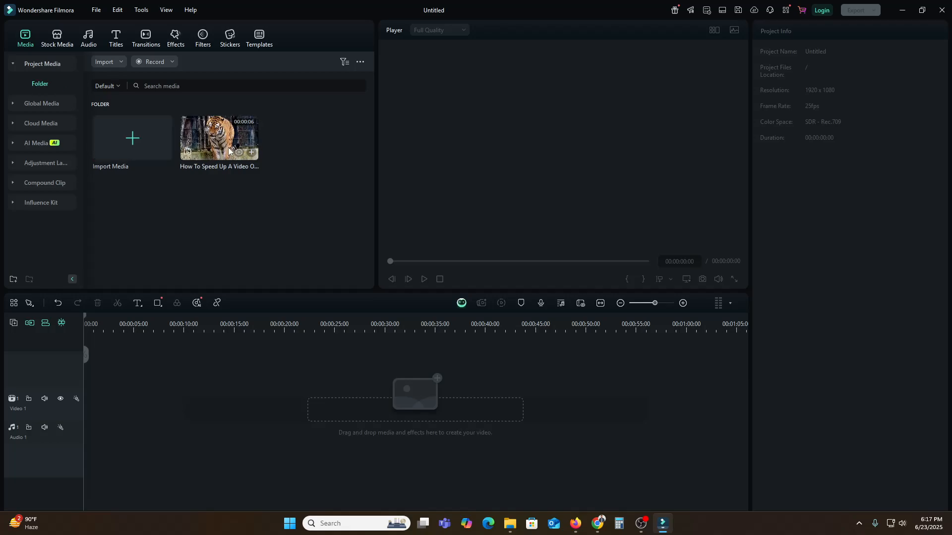
- Place the tiger video at the start of Video 1, match the project to the media's 1920 x 1080 120.14fps, and briefly preview it
{"action": "left_click_drag", "start_coordinate": [221, 141], "coordinate": [115, 405]}
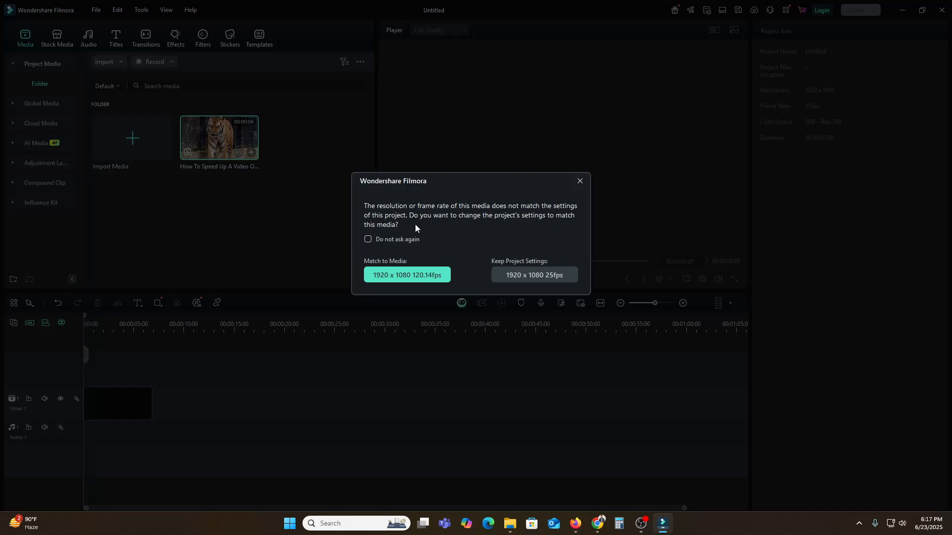
{"action": "left_click", "coordinate": [429, 276]}
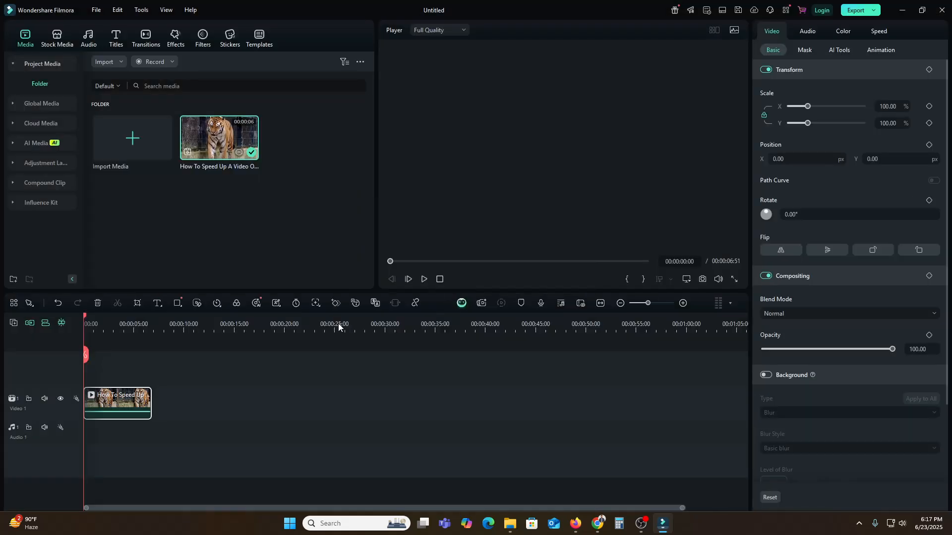
{"action": "left_click", "coordinate": [424, 280]}
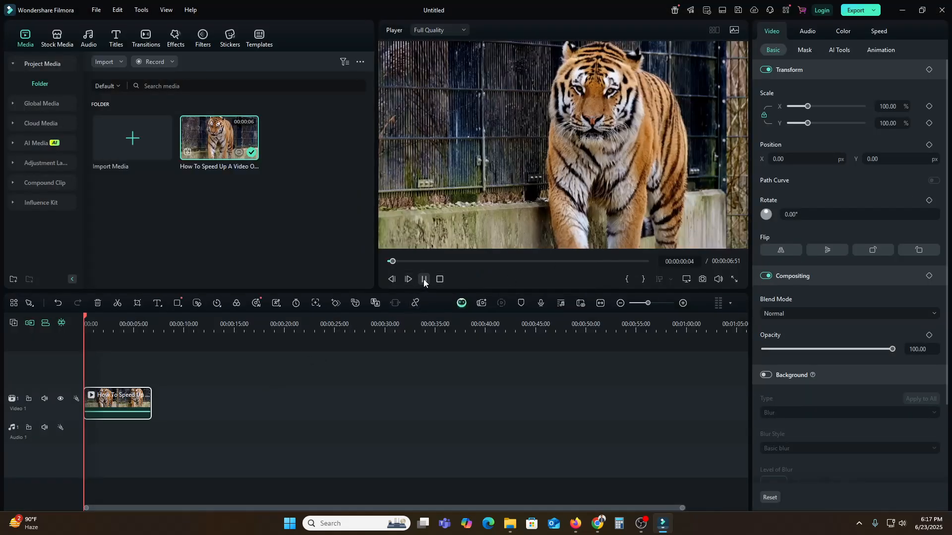
{"action": "left_click", "coordinate": [424, 280]}
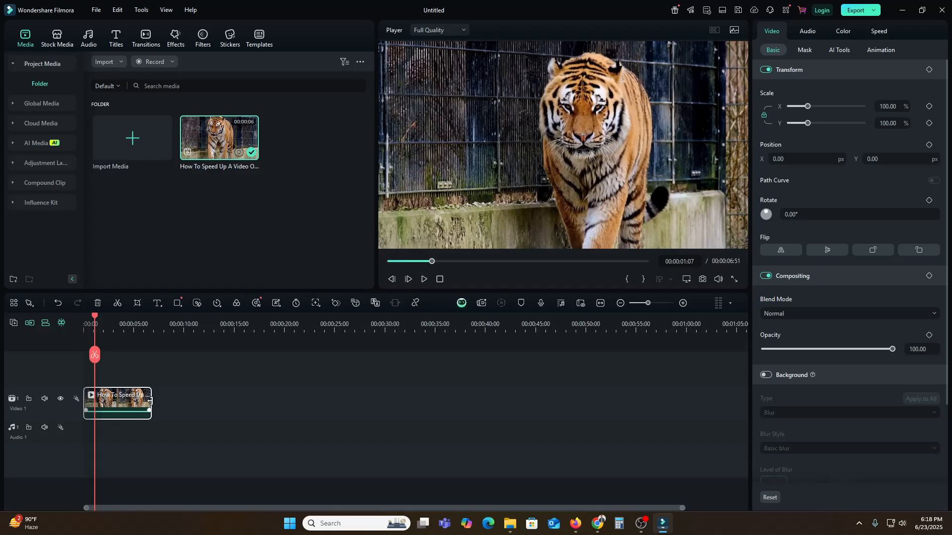
- Trim the end of the tiger clip to a duration of about 00:00:04:05 and play back the shortened clip
{"action": "mouse_move", "coordinate": [150, 401]}
{"action": "left_mouse_down"}
{"action": "mouse_move", "coordinate": [121, 402]}
{"action": "mouse_move", "coordinate": [135, 402]}
{"action": "left_mouse_up"}
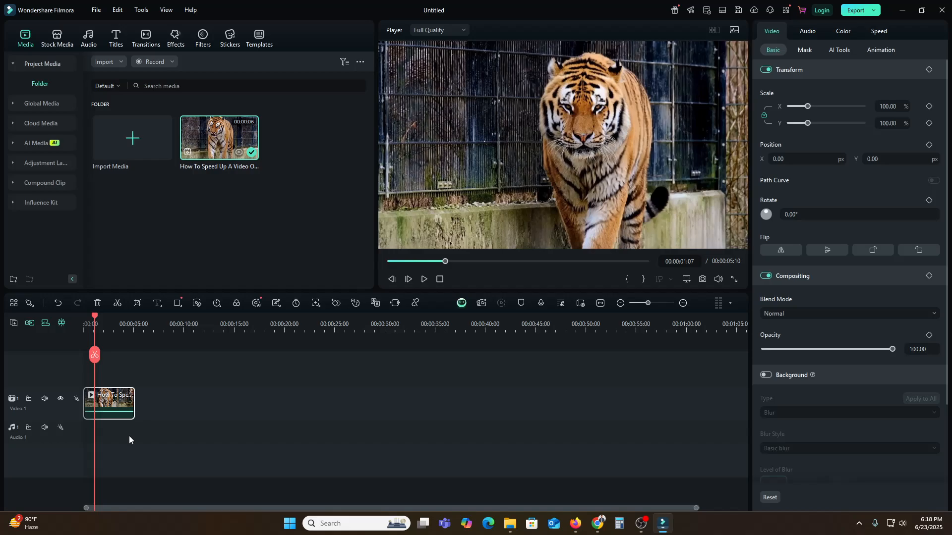
{"action": "left_click_drag", "start_coordinate": [133, 402], "coordinate": [123, 404]}
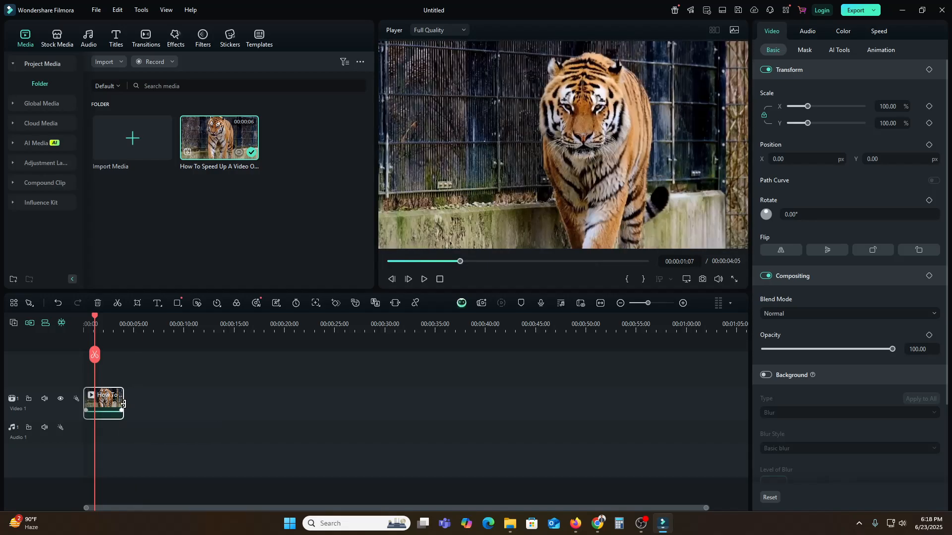
{"action": "left_click", "coordinate": [423, 279]}
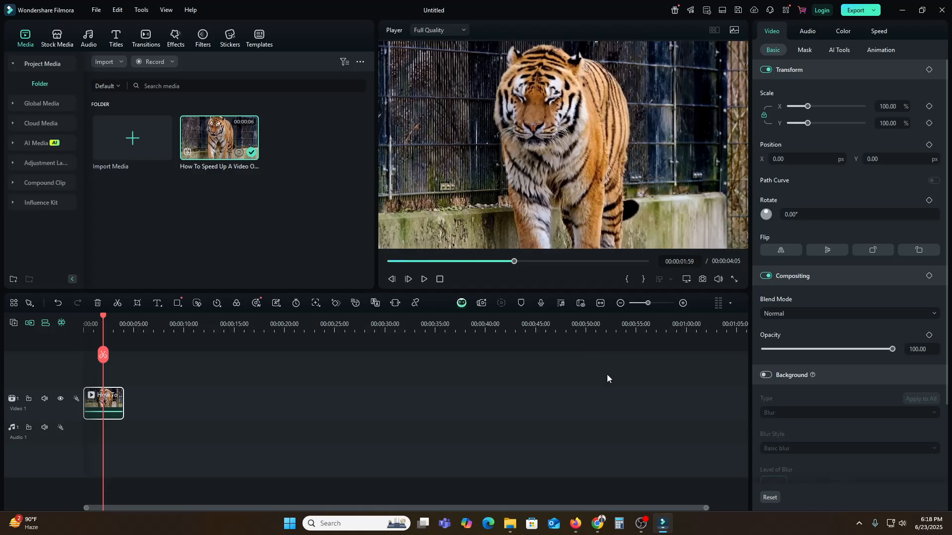
- Split the tiger clip at 00:00:00:56, and move the playhead to the end of the clip
{"action": "left_click_drag", "start_coordinate": [101, 315], "coordinate": [93, 317]}
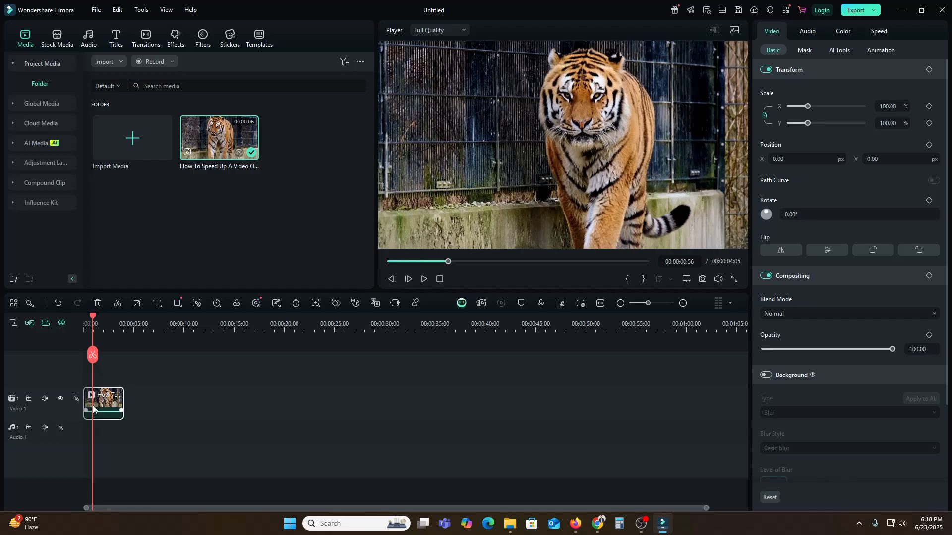
{"action": "left_click", "coordinate": [93, 355]}
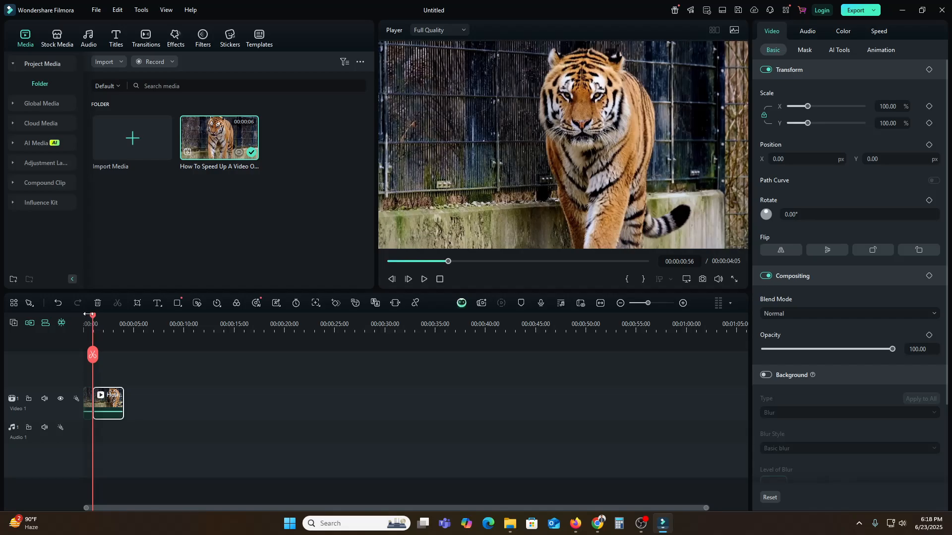
{"action": "left_click_drag", "start_coordinate": [93, 316], "coordinate": [154, 319]}
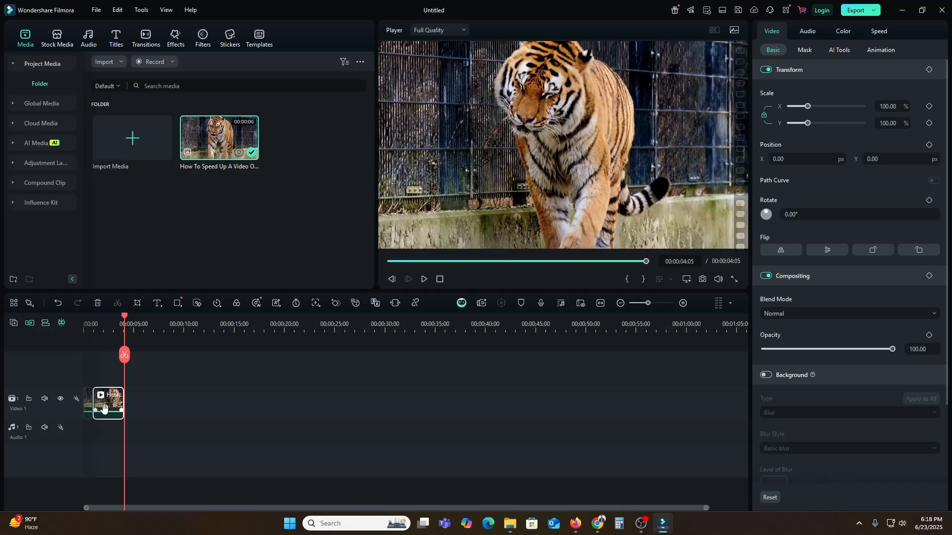
- Reorder the two segments on Video 1 so the longer one comes first, and delete the short trailing segment
{"action": "left_click_drag", "start_coordinate": [106, 407], "coordinate": [133, 415]}
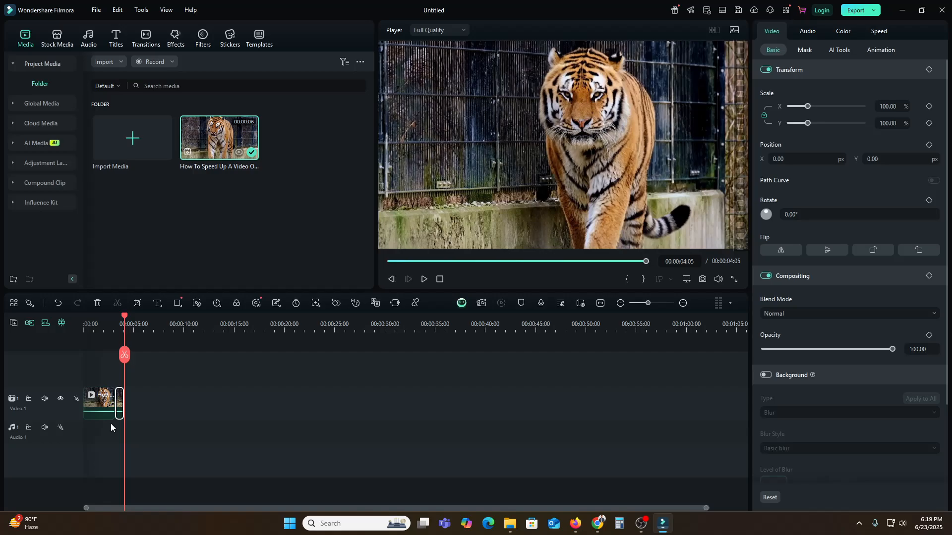
{"action": "left_click", "coordinate": [107, 401]}
{"action": "left_click", "coordinate": [91, 330]}
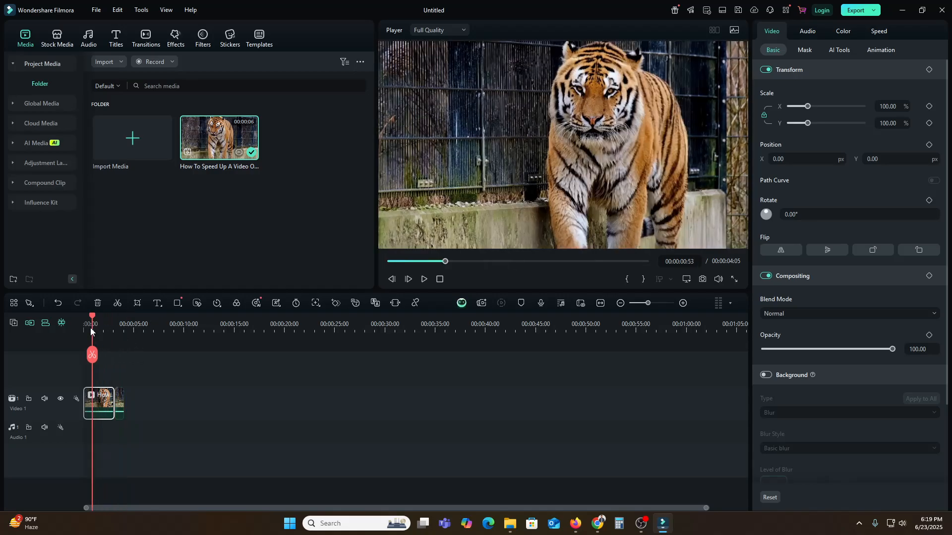
{"action": "left_click", "coordinate": [91, 328]}
{"action": "left_click", "coordinate": [120, 403]}
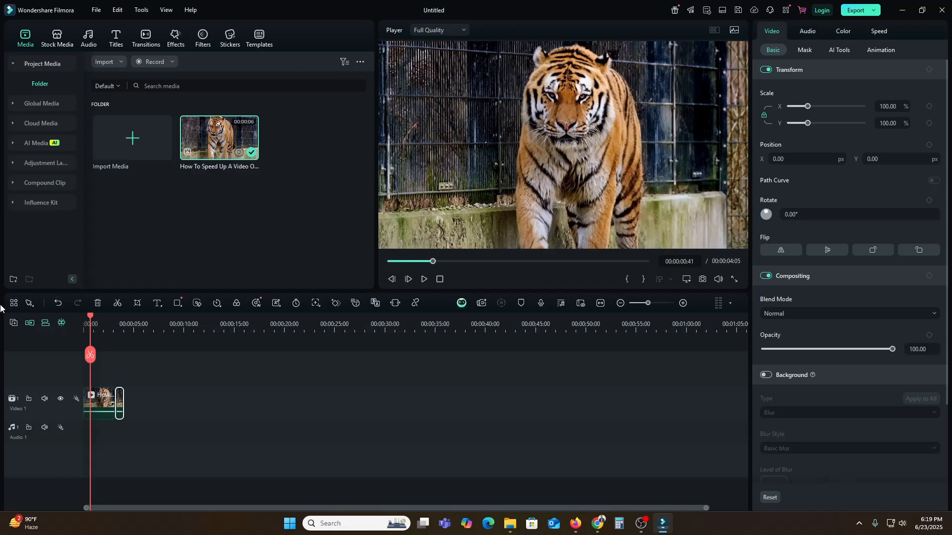
{"action": "left_click", "coordinate": [97, 303]}
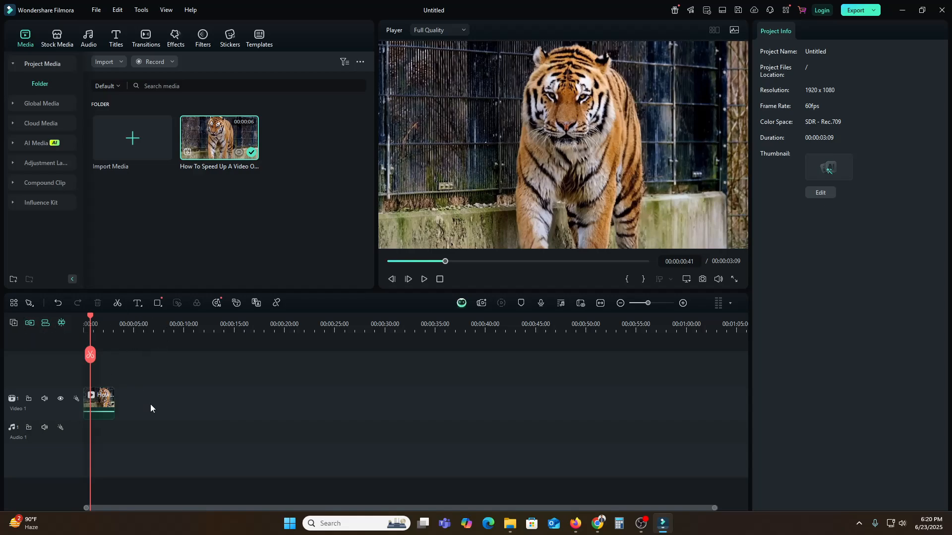
- Place the Default Title on the track above the tiger clip at the timeline's start, and extend the clip to the title's end at 00:00:05:00
{"action": "left_click", "coordinate": [275, 303]}
{"action": "mouse_move", "coordinate": [139, 305]}
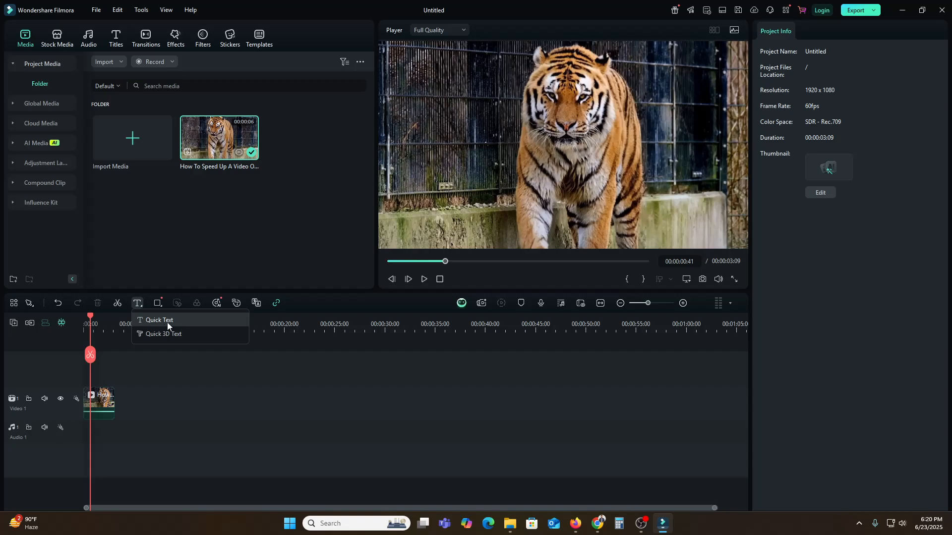
{"action": "left_click", "coordinate": [113, 43]}
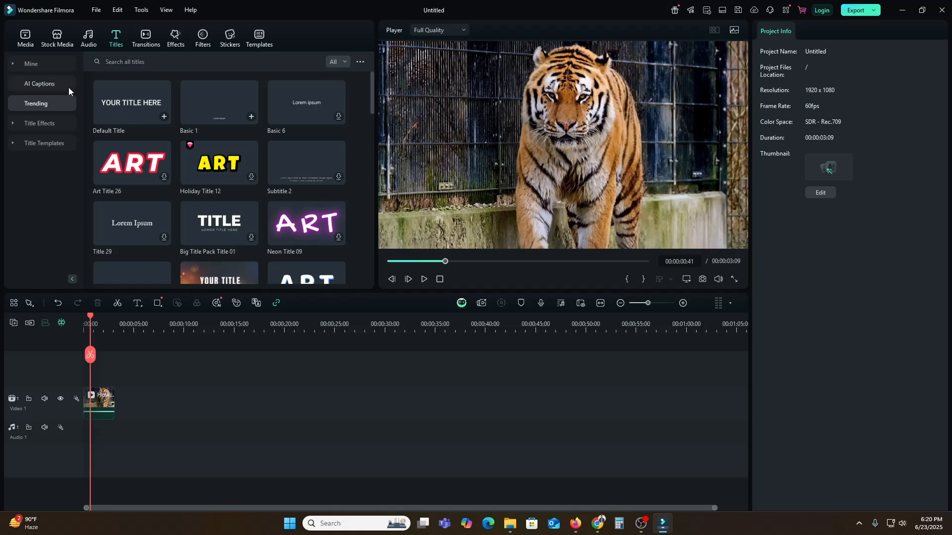
{"action": "left_click", "coordinate": [137, 103]}
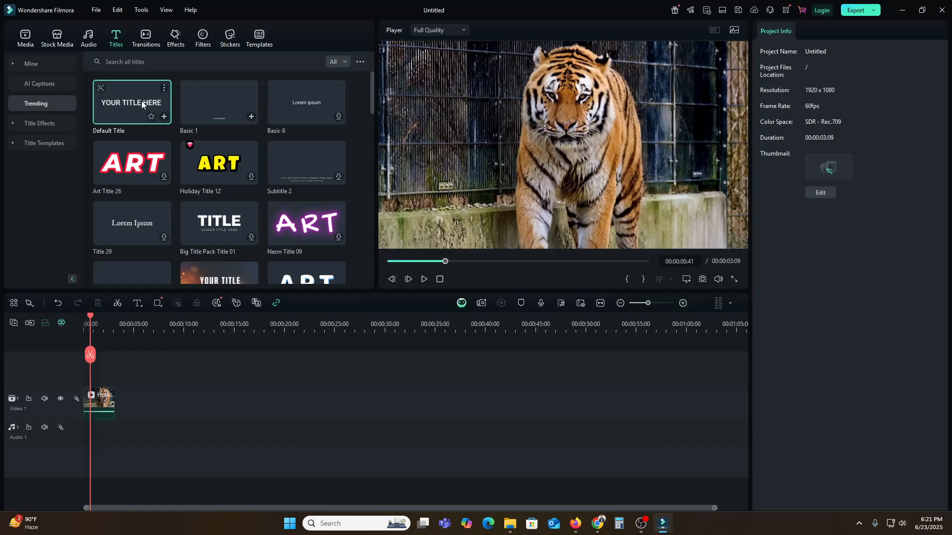
{"action": "left_click_drag", "start_coordinate": [144, 104], "coordinate": [94, 378]}
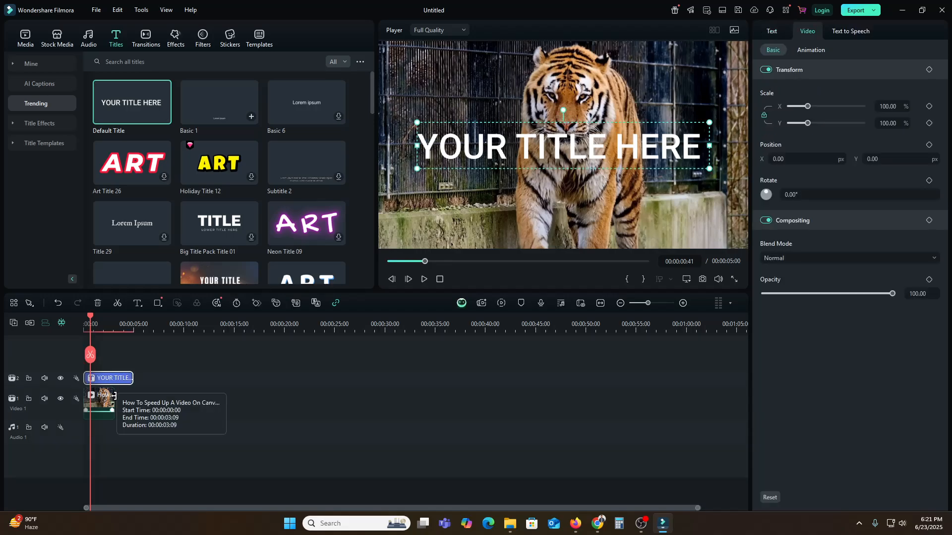
{"action": "left_click", "coordinate": [129, 399]}
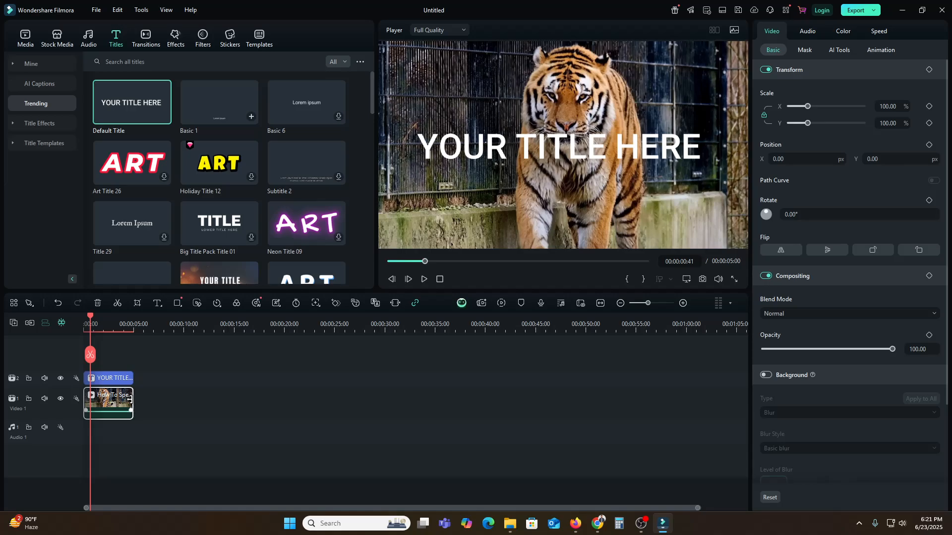
- Change the title text to SUBSCRIBE and shrink it to a scale of about 29 in the video frame's lower-left corner
{"action": "left_click", "coordinate": [113, 382]}
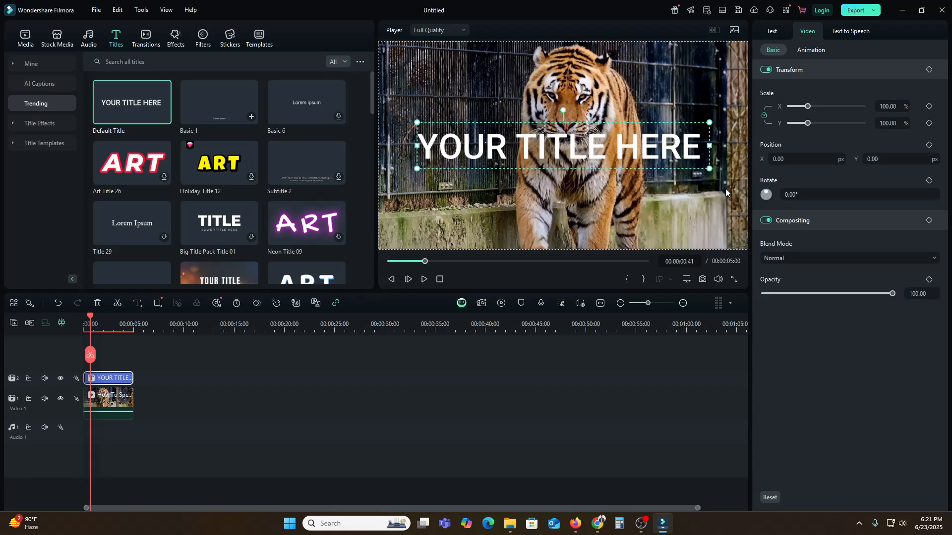
{"action": "double_click", "coordinate": [637, 160]}
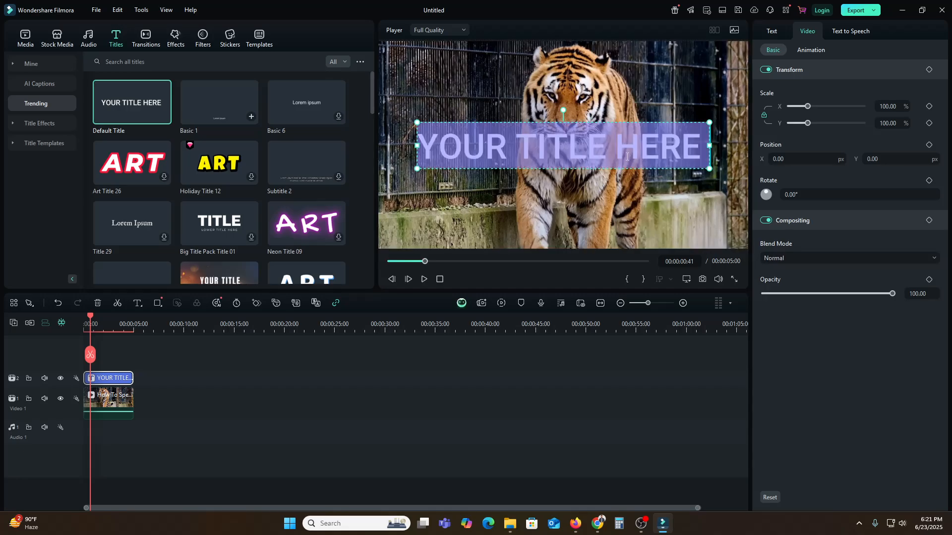
{"action": "type", "text": "SUBSC"}
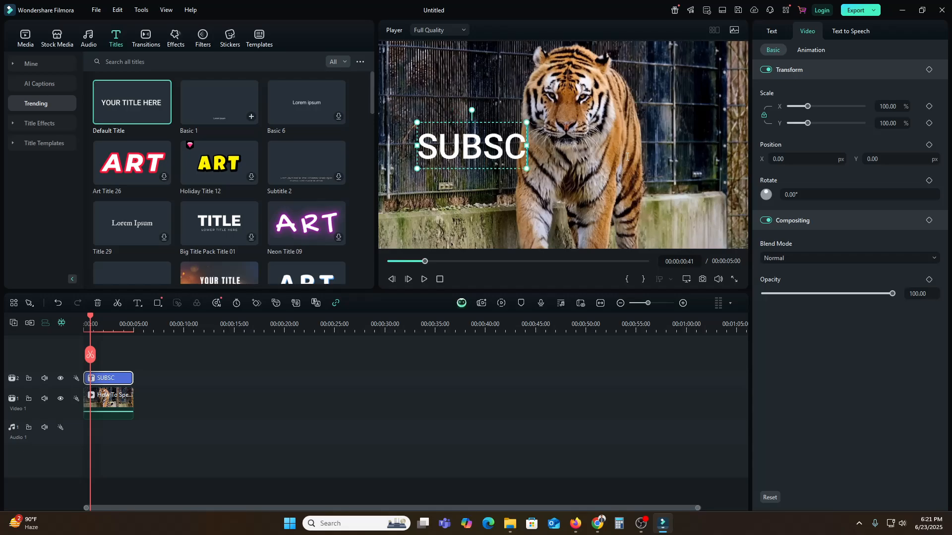
{"action": "type", "text": "RIBE"}
{"action": "left_click", "coordinate": [627, 157]}
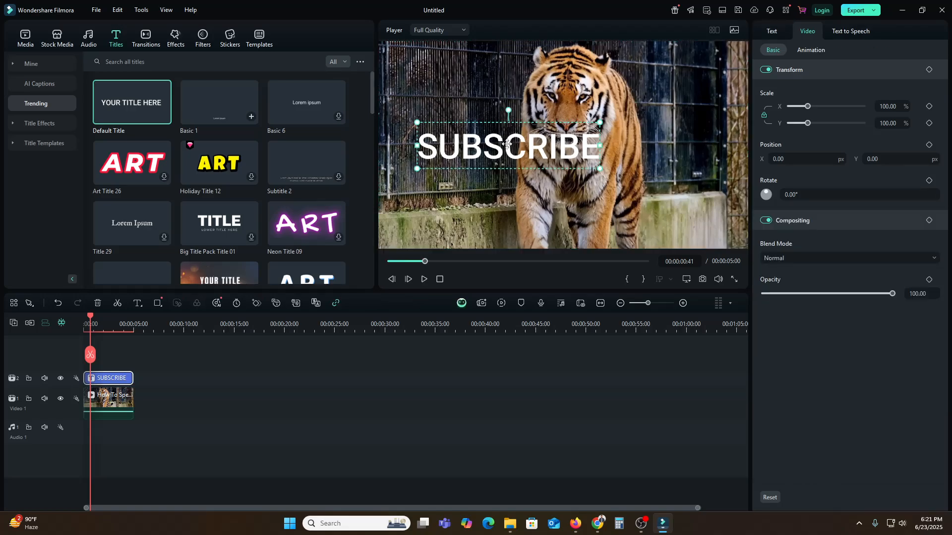
{"action": "left_click_drag", "start_coordinate": [524, 142], "coordinate": [500, 216]}
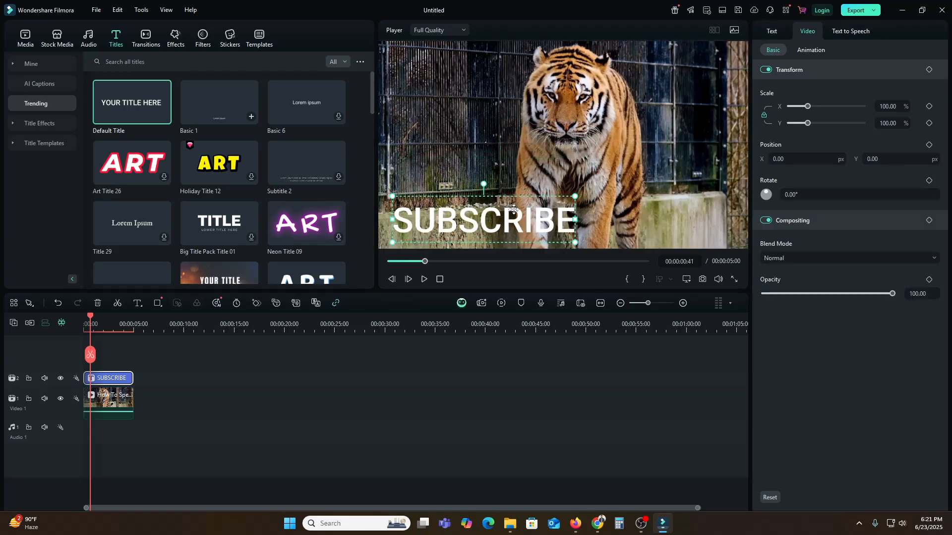
{"action": "left_click_drag", "start_coordinate": [548, 201], "coordinate": [500, 215]}
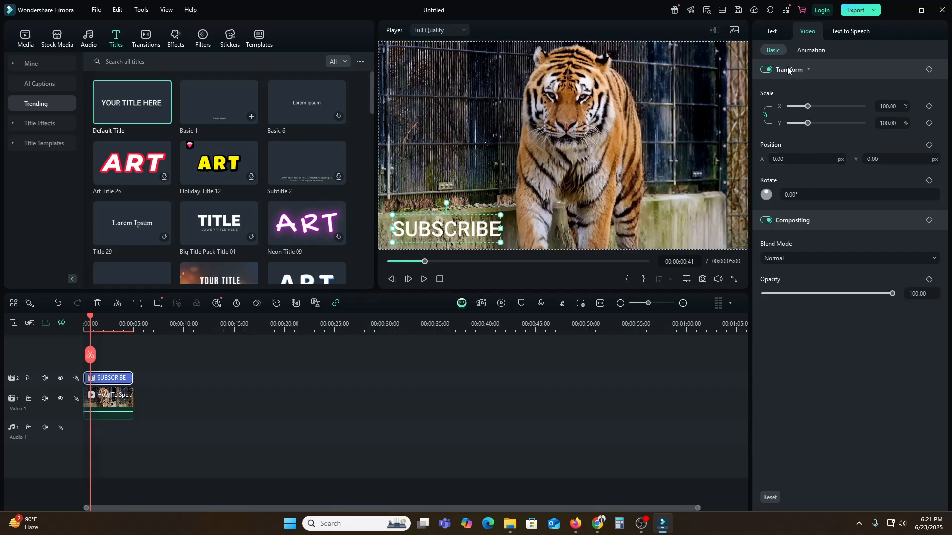
{"action": "left_click", "coordinate": [812, 50]}
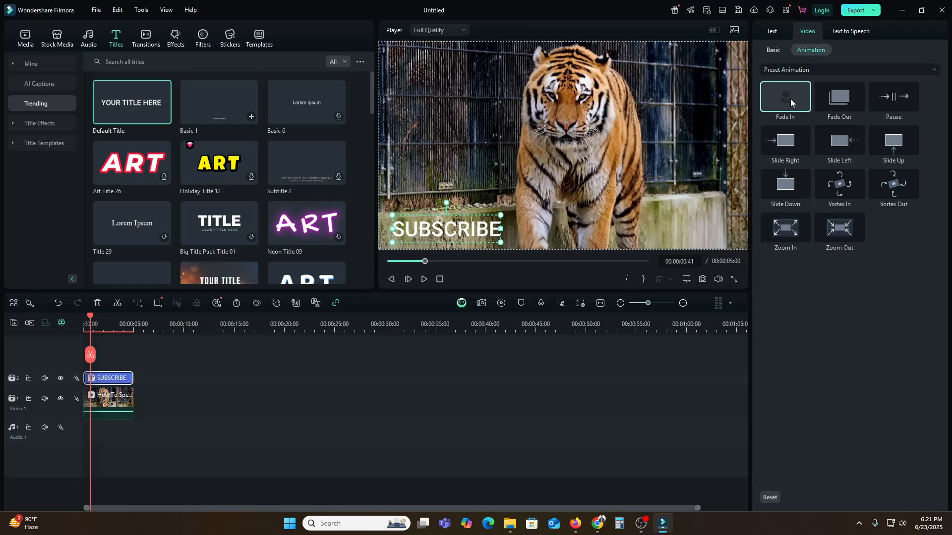
{"action": "left_click", "coordinate": [772, 50]}
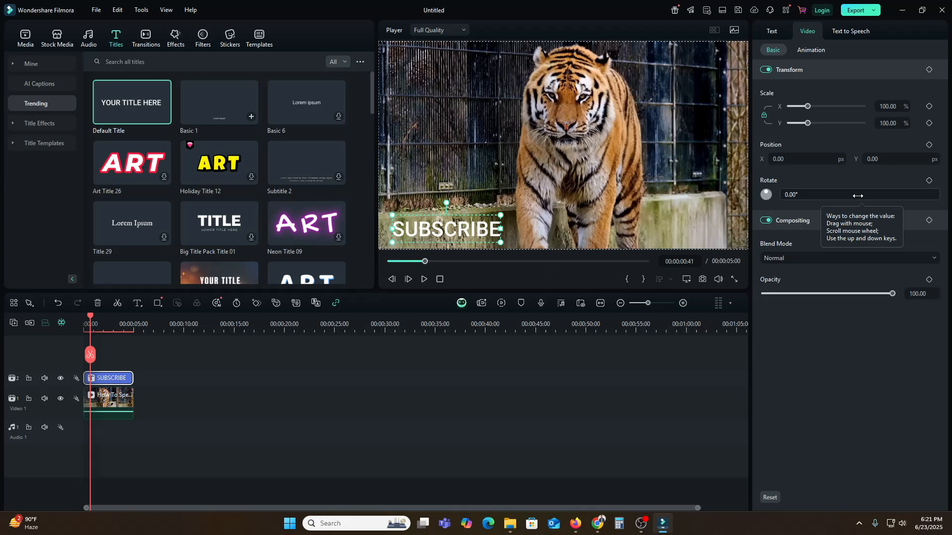
{"action": "left_click", "coordinate": [796, 260]}
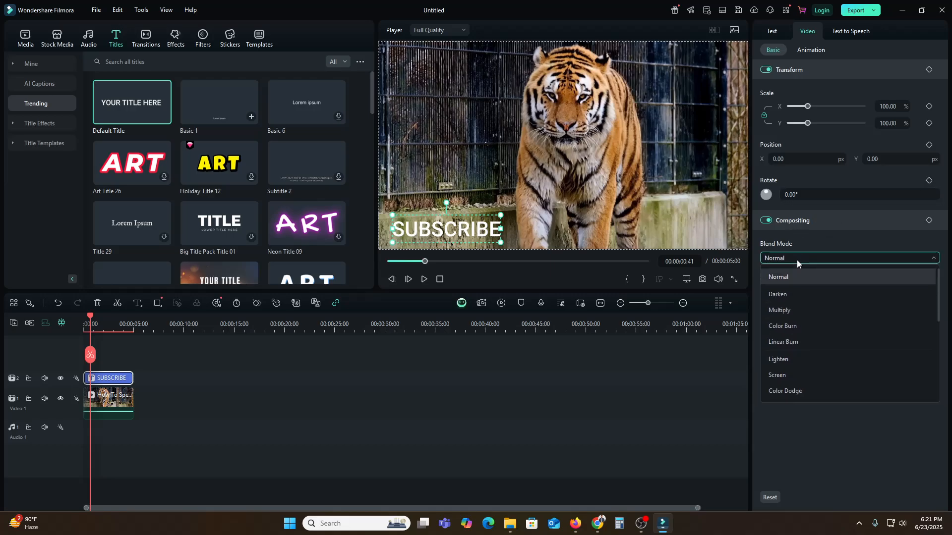
{"action": "left_click", "coordinate": [801, 257]}
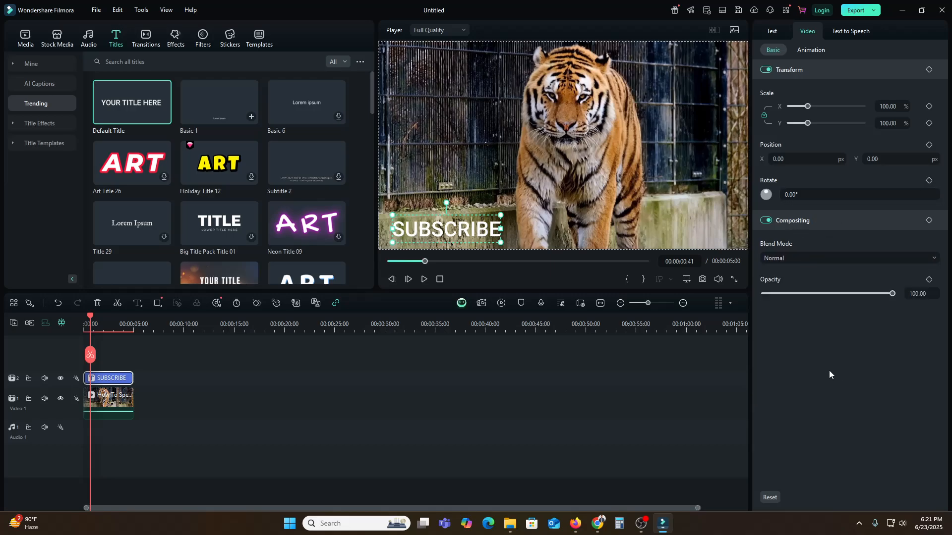
- Try blue-outlined and yellow preset text styles on the SUBSCRIBE title, and settle on a plain white style
{"action": "left_click", "coordinate": [773, 32]}
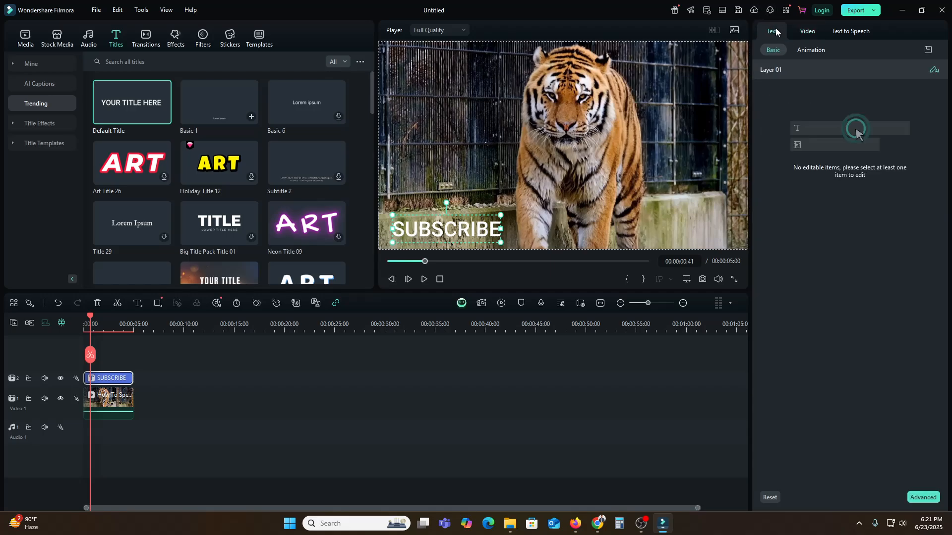
{"action": "left_click", "coordinate": [797, 93]}
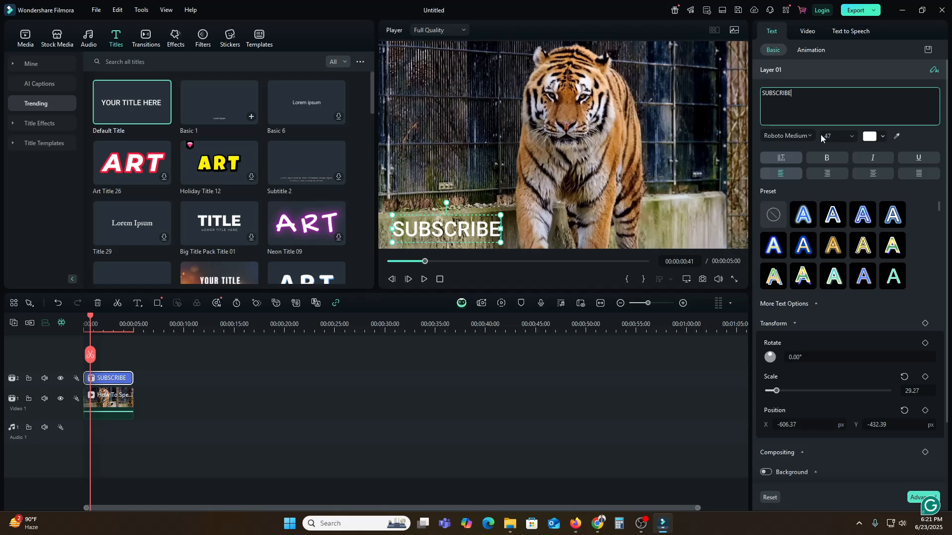
{"action": "left_click", "coordinate": [860, 219]}
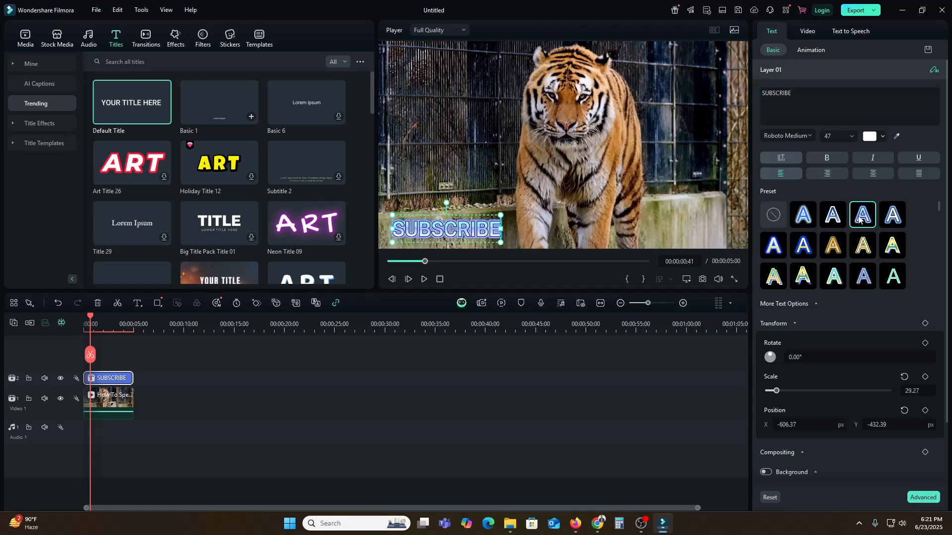
{"action": "left_click", "coordinate": [806, 245]}
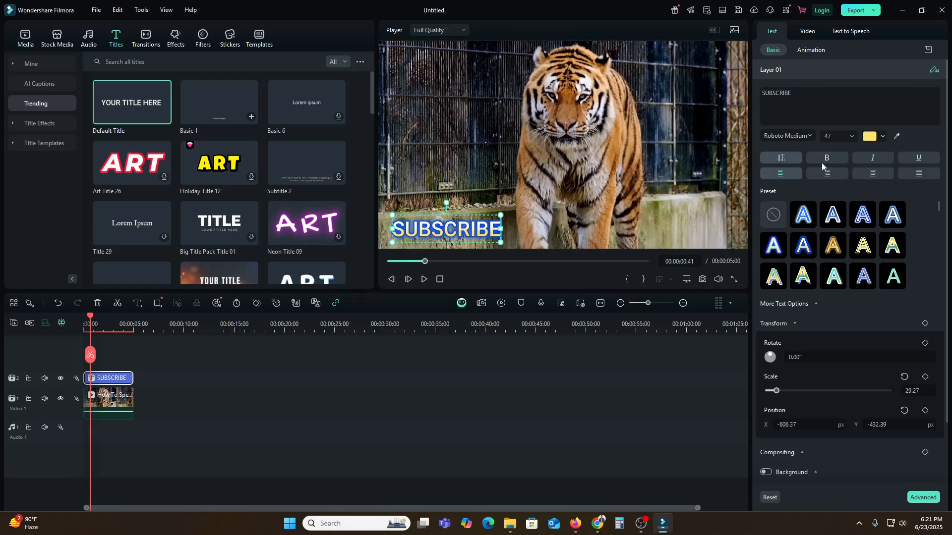
{"action": "scroll", "coordinate": [843, 238], "scroll_direction": "down", "scroll_amount": 4}
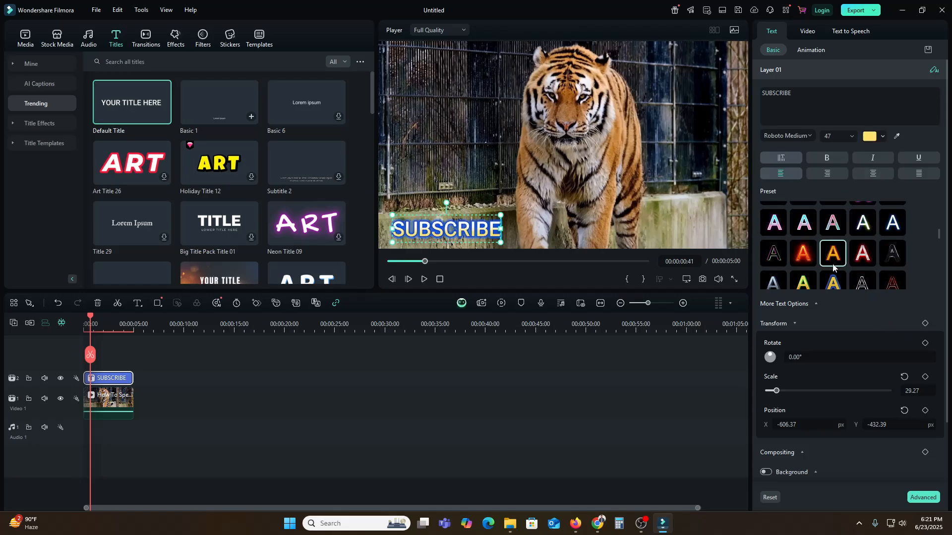
{"action": "left_click", "coordinate": [853, 260]}
{"action": "scroll", "coordinate": [862, 247], "scroll_direction": "up", "scroll_amount": 3}
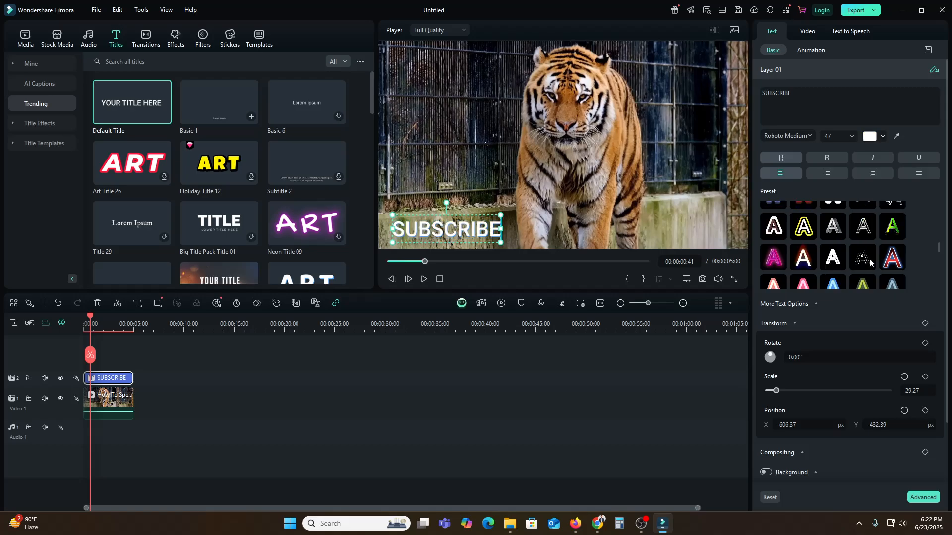
{"action": "scroll", "coordinate": [916, 263], "scroll_direction": "up", "scroll_amount": 4}
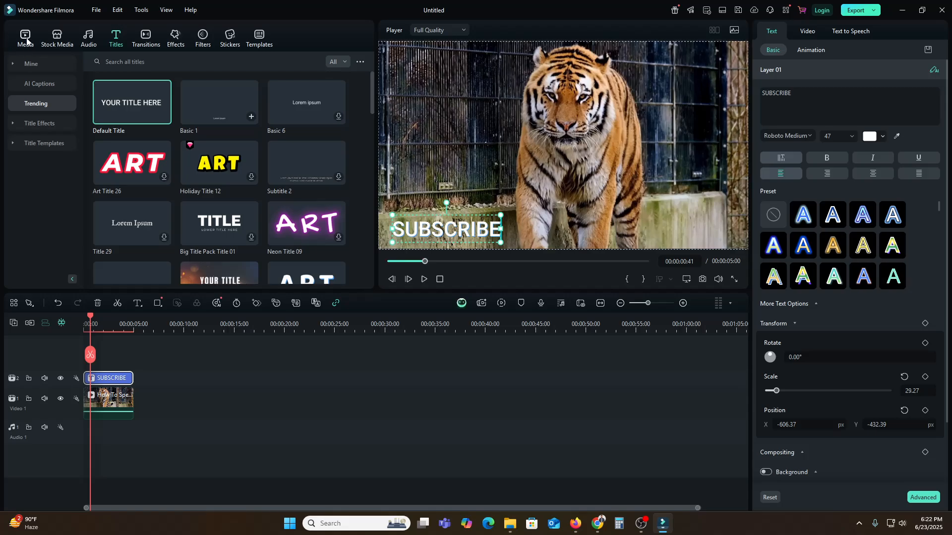
- Show the trending music tracks in the audio library
{"action": "left_click", "coordinate": [96, 39]}
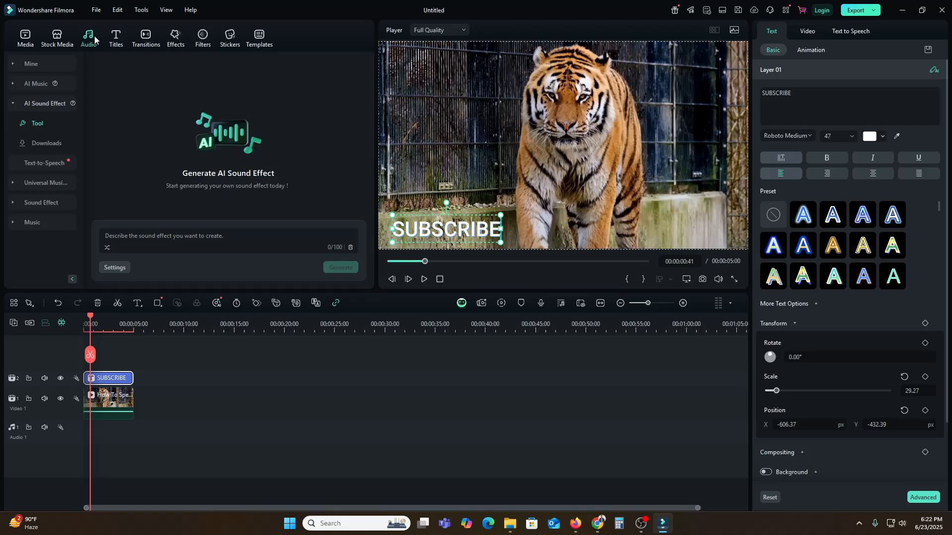
{"action": "left_click", "coordinate": [26, 38]}
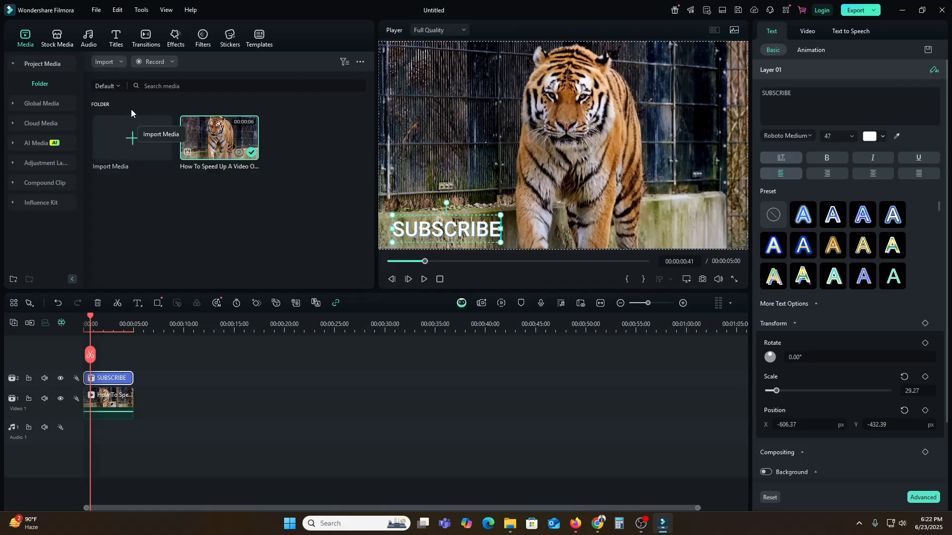
{"action": "left_click", "coordinate": [94, 38]}
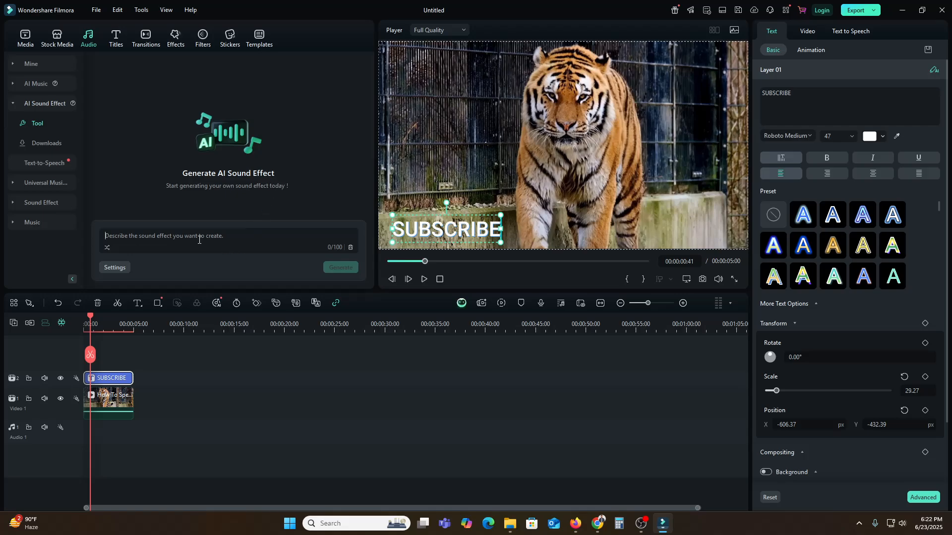
{"action": "left_click", "coordinate": [24, 223]}
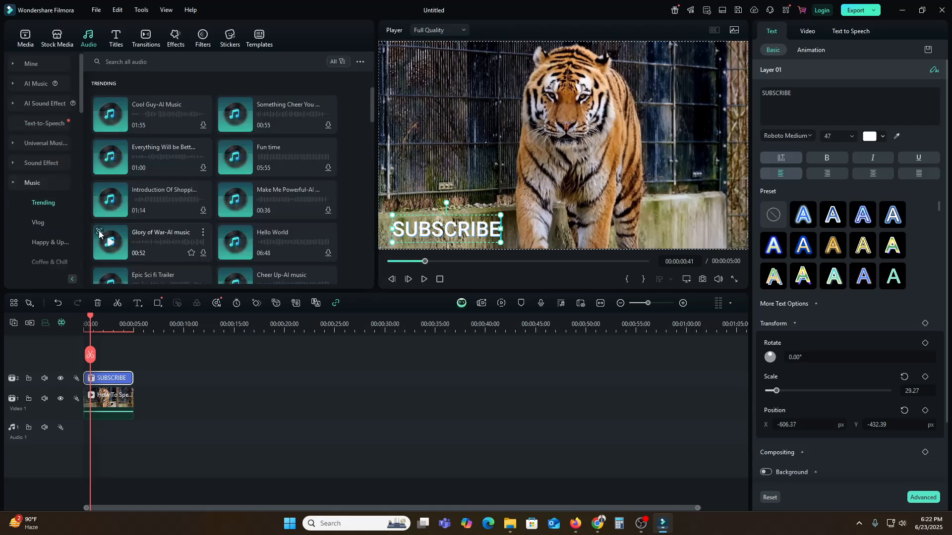